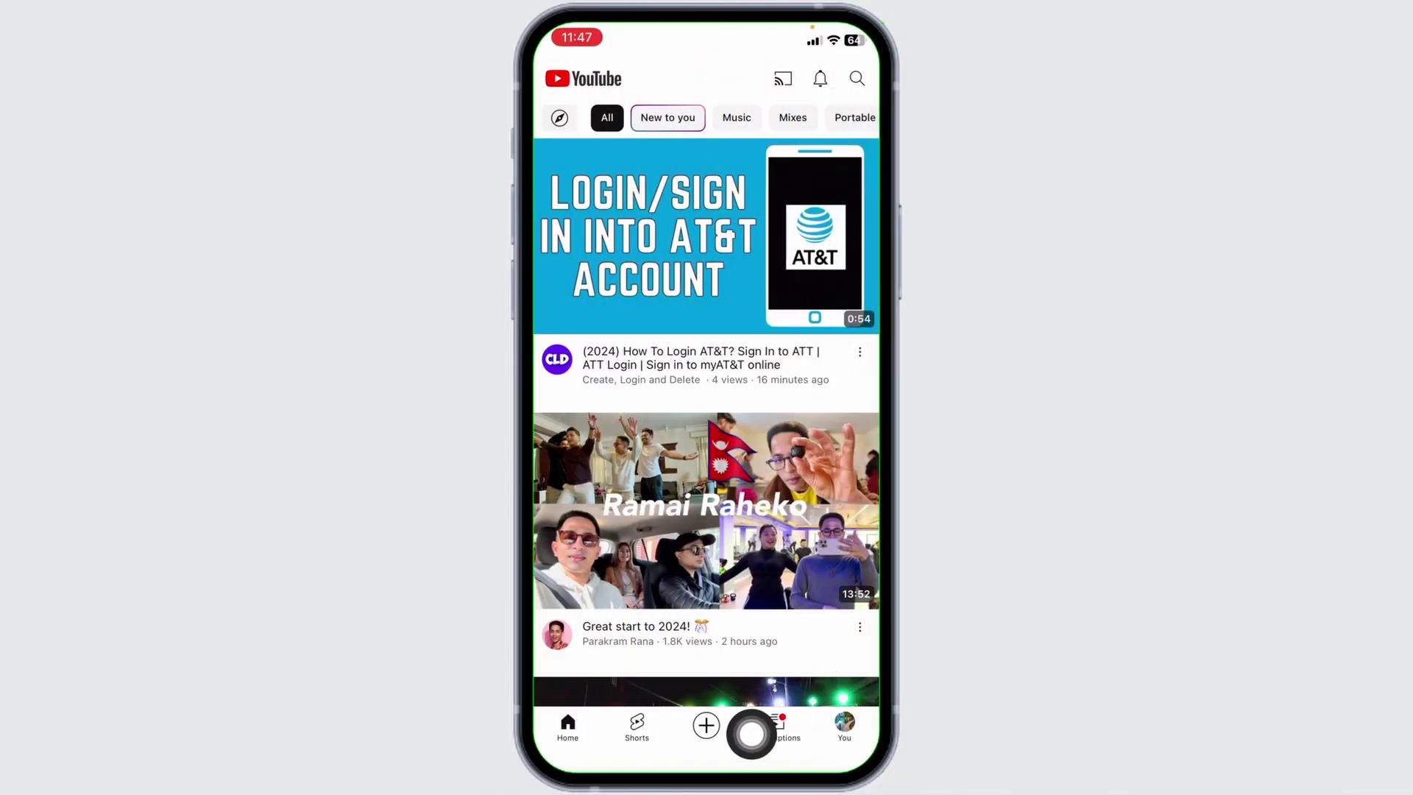
Open YouTube Settings from the You tab's gear icon.
left_click(845, 726)
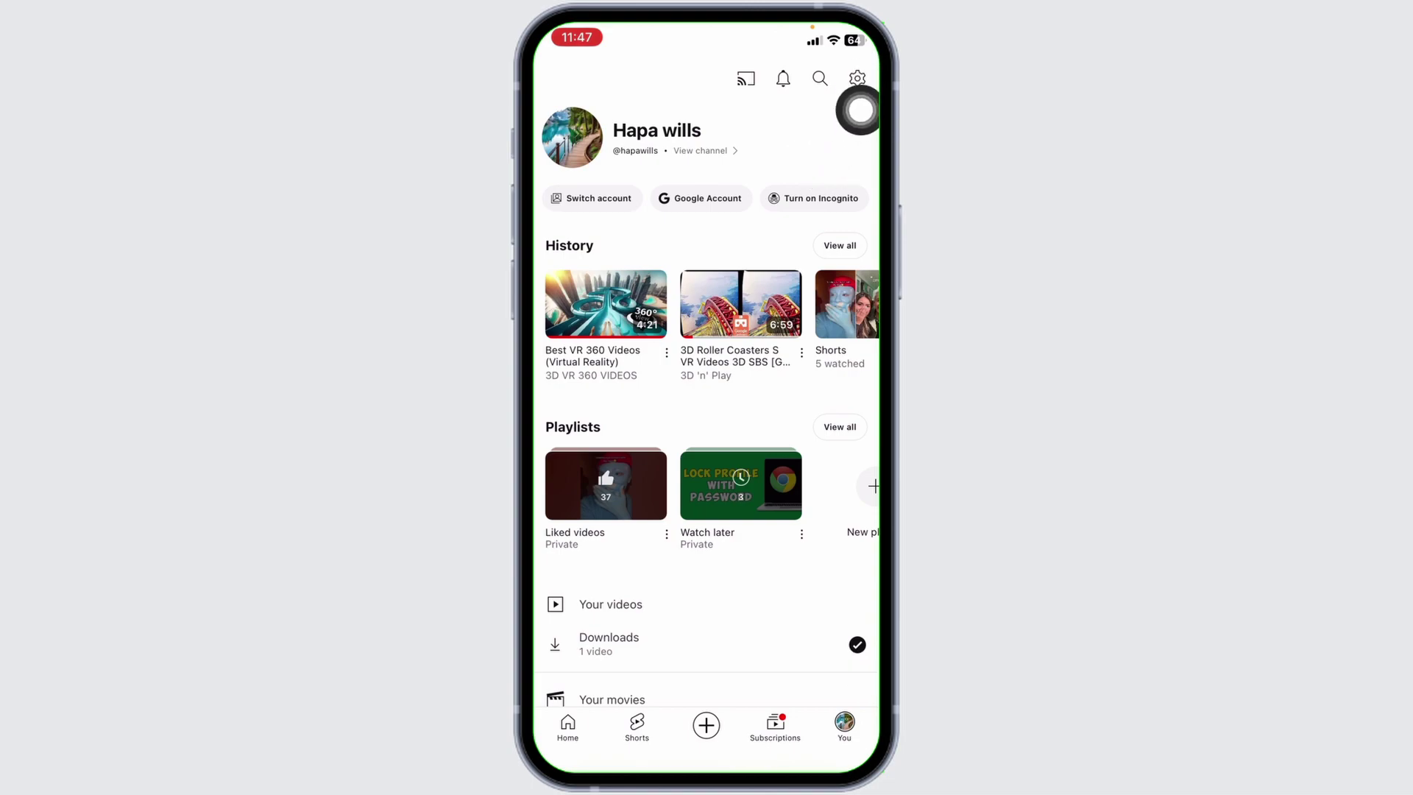
left_click(857, 79)
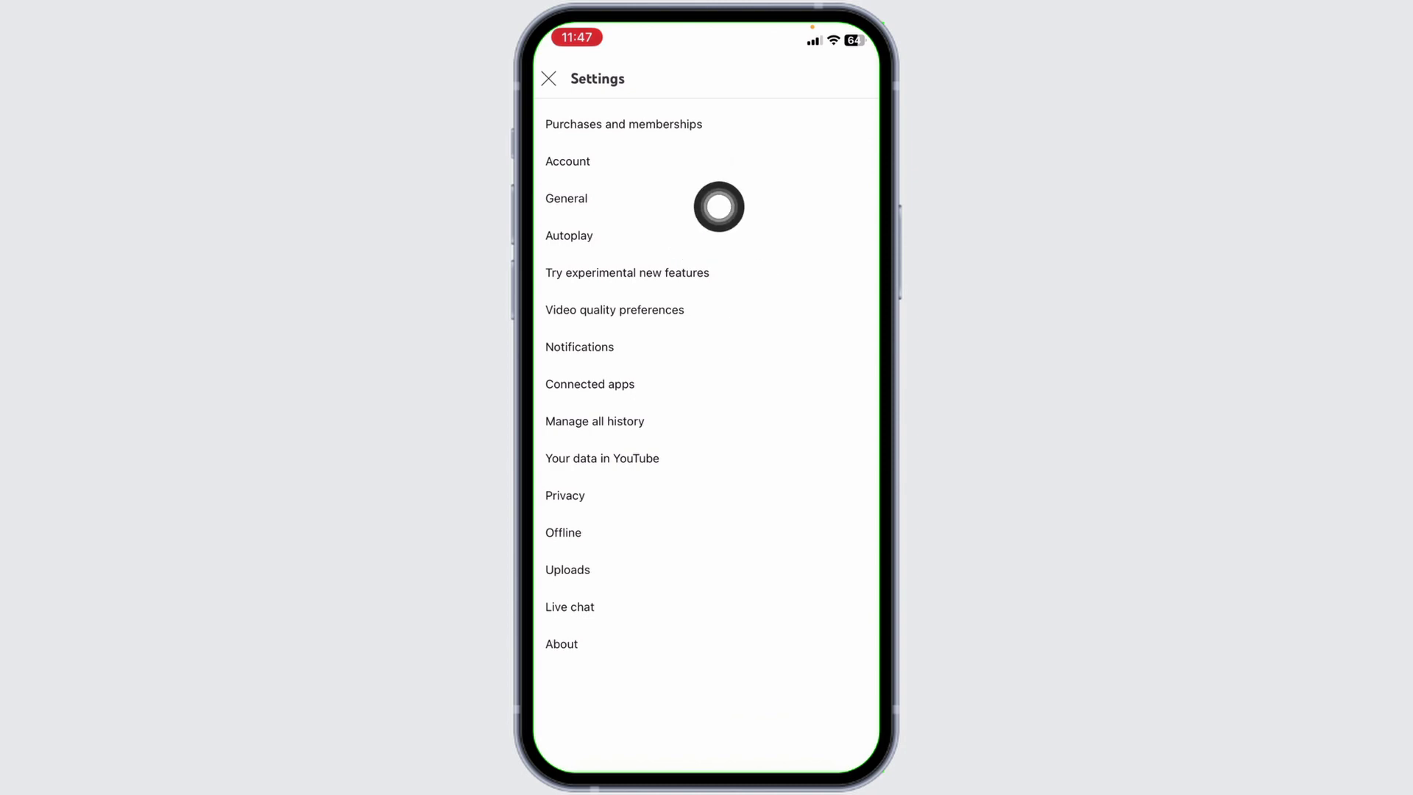
Go to Account settings and show all accounts signed in on this device.
left_click(592, 162)
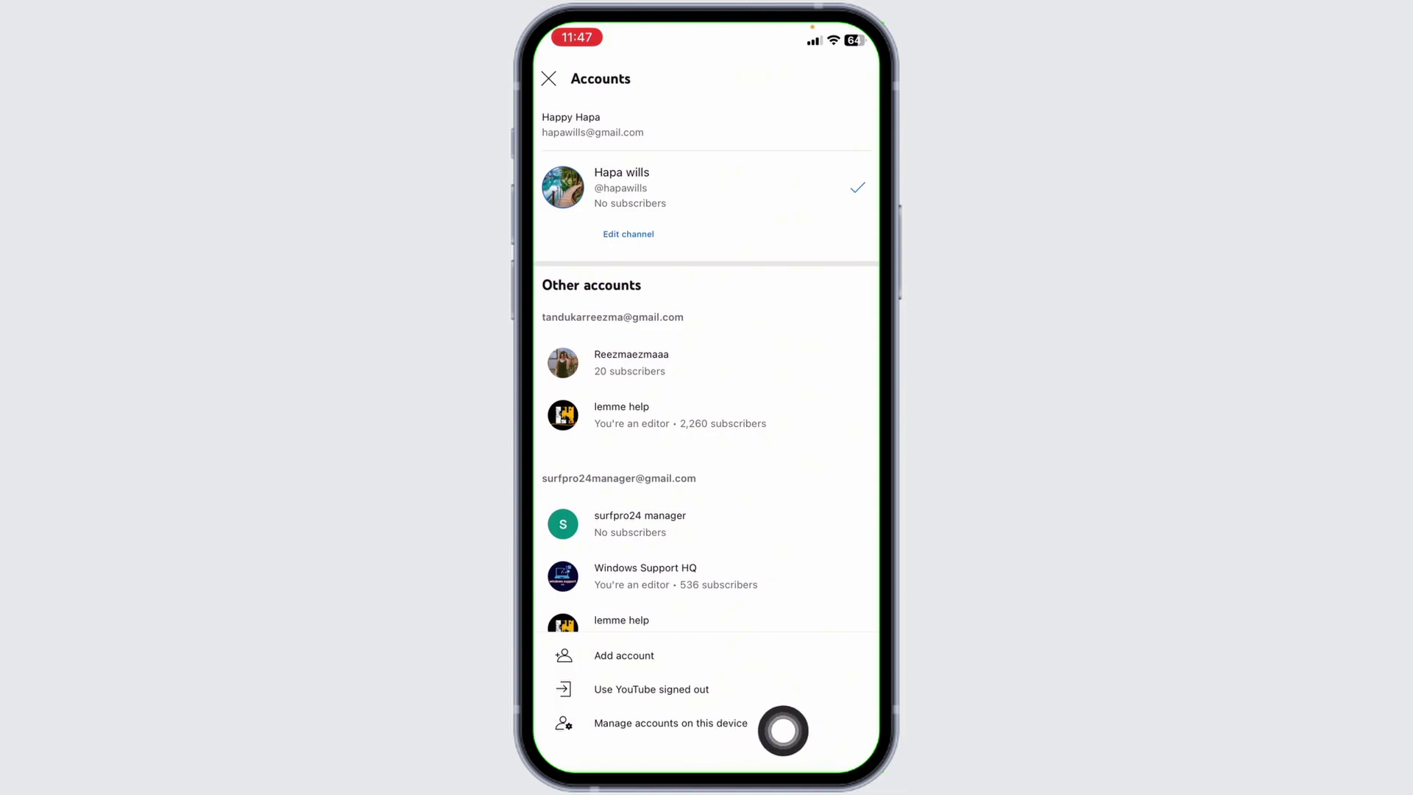
left_click(754, 733)
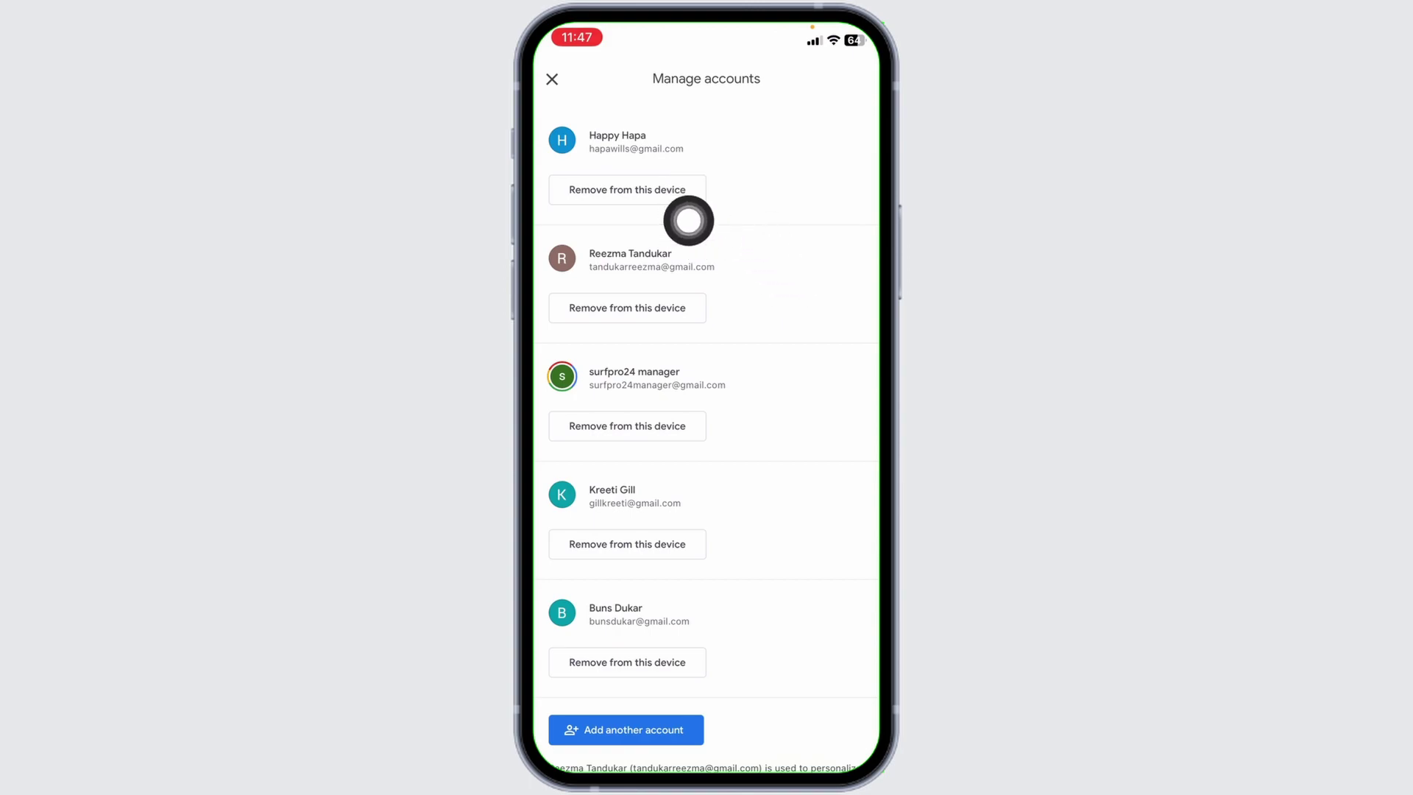
Choose to remove the top account, Happy Hapa, from this device.
left_click(690, 188)
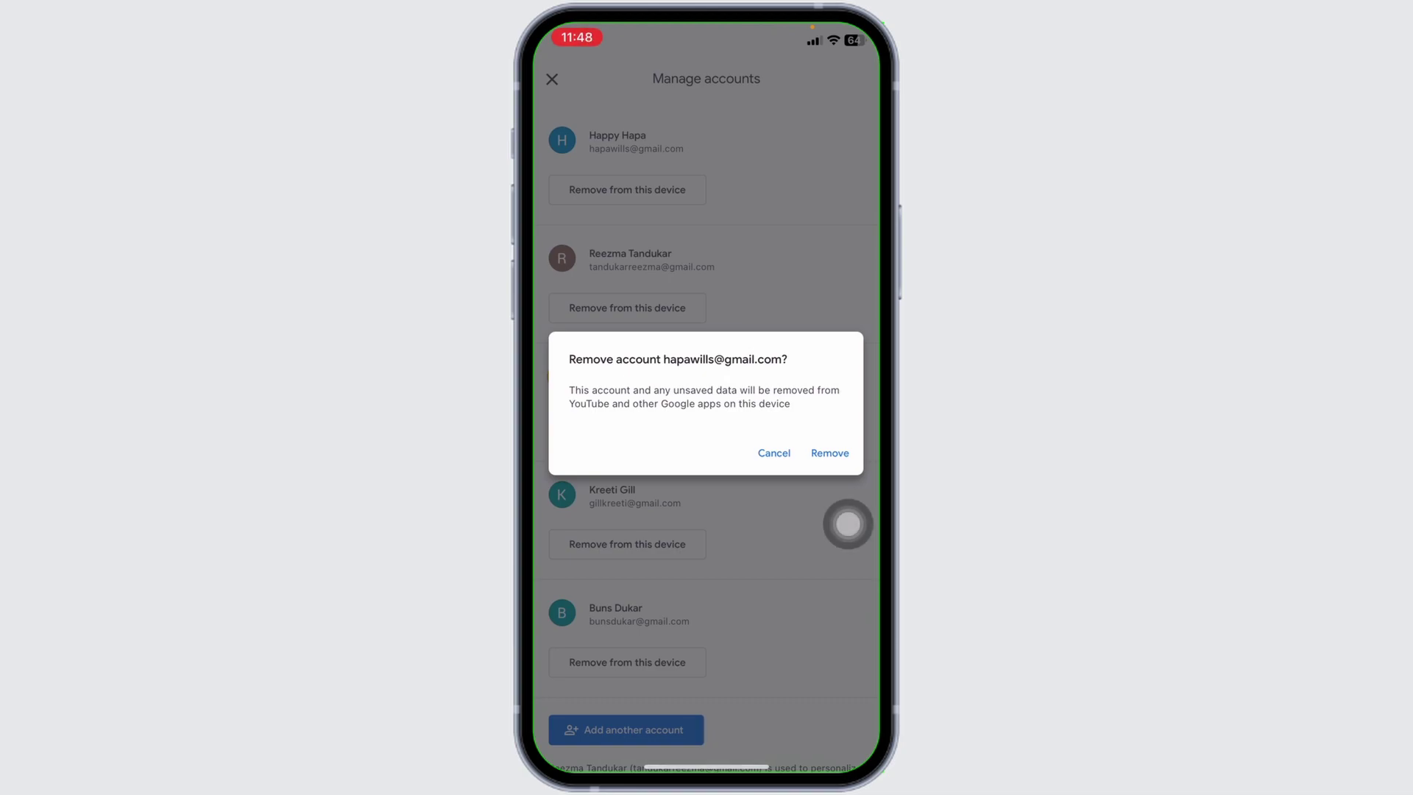
Confirm removing the Happy Hapa account from the device.
left_click(829, 453)
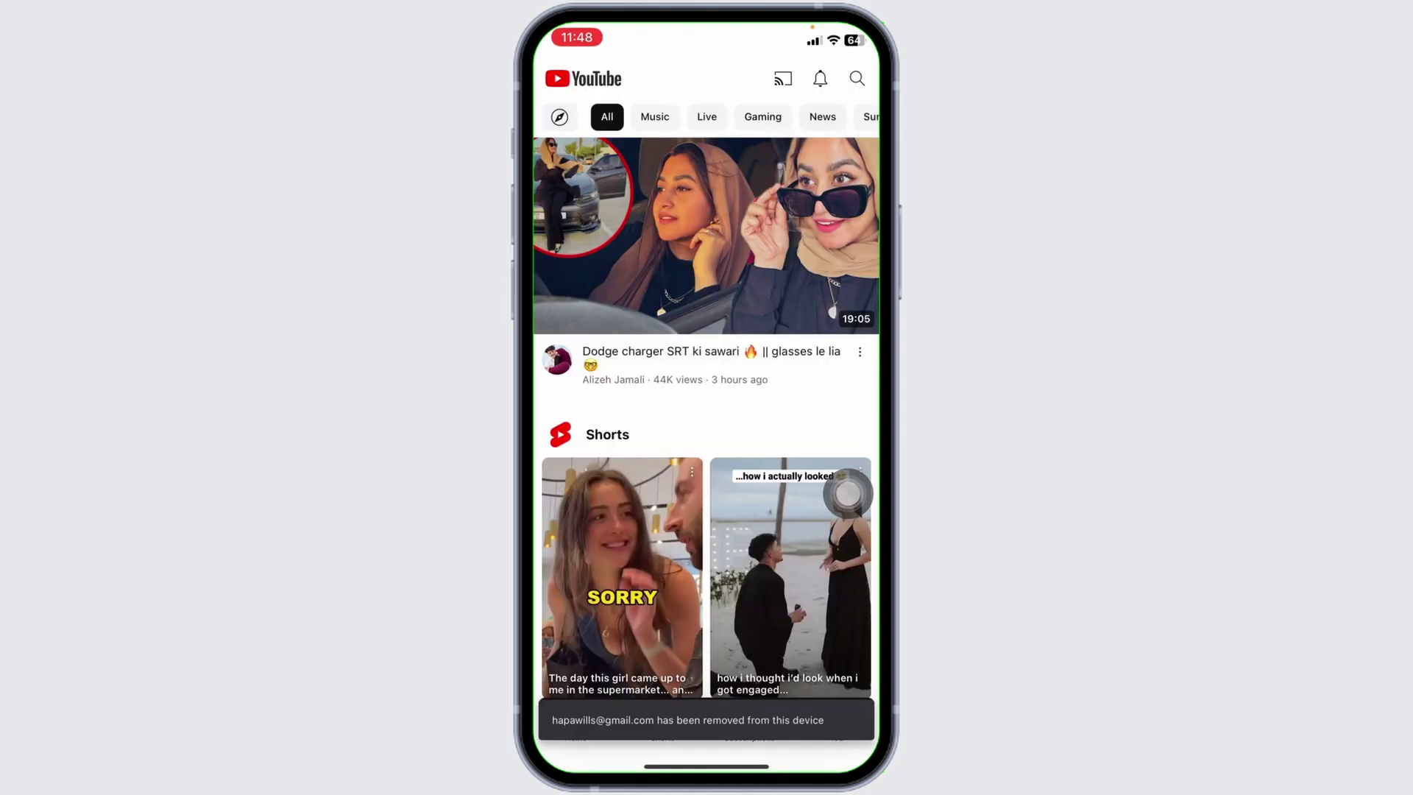